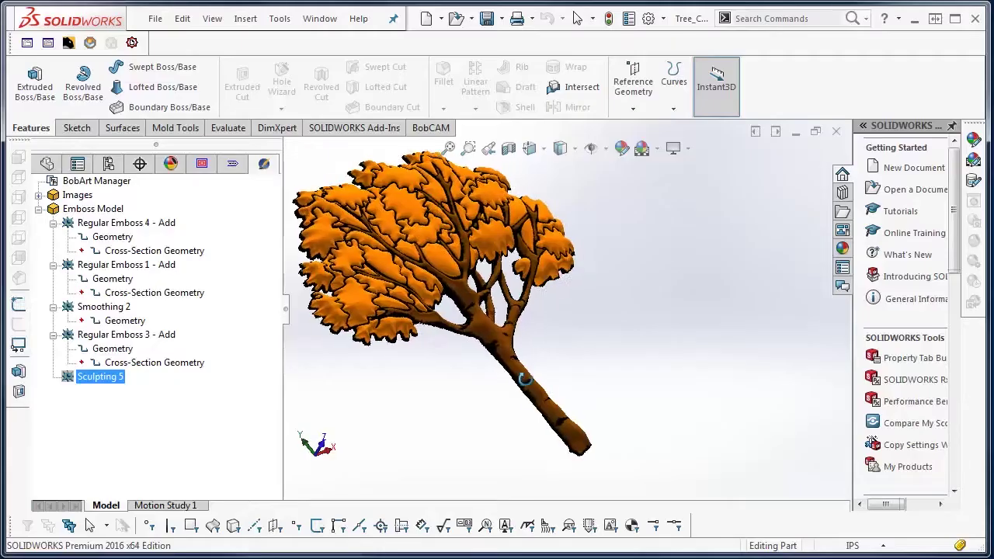
Step: Orbit the guitar body, arched and AR15 emboss models, ending on the orange lizard in the dish
middle_click_drag(524, 378, 506, 359)
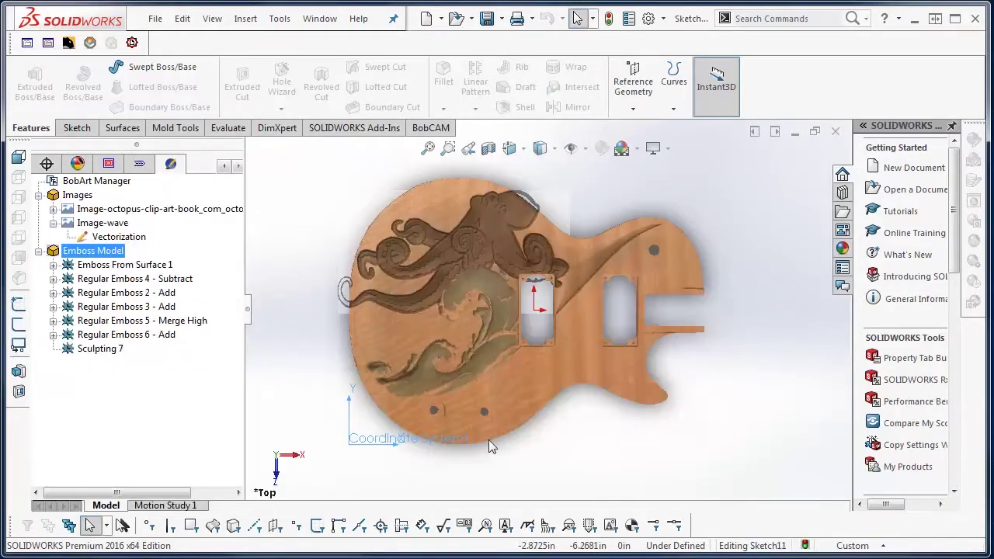
middle_click_drag(488, 439, 521, 305)
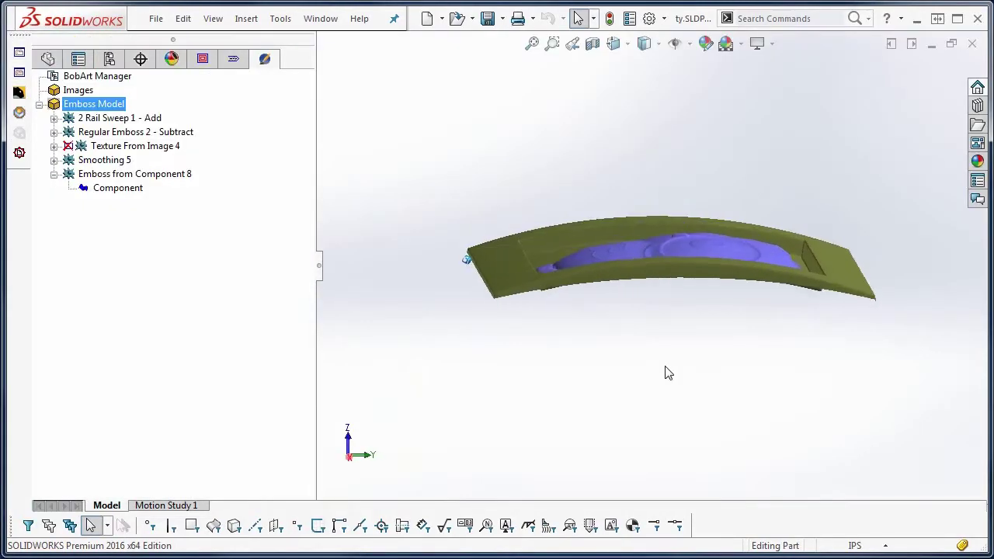
key("ctrl+7")
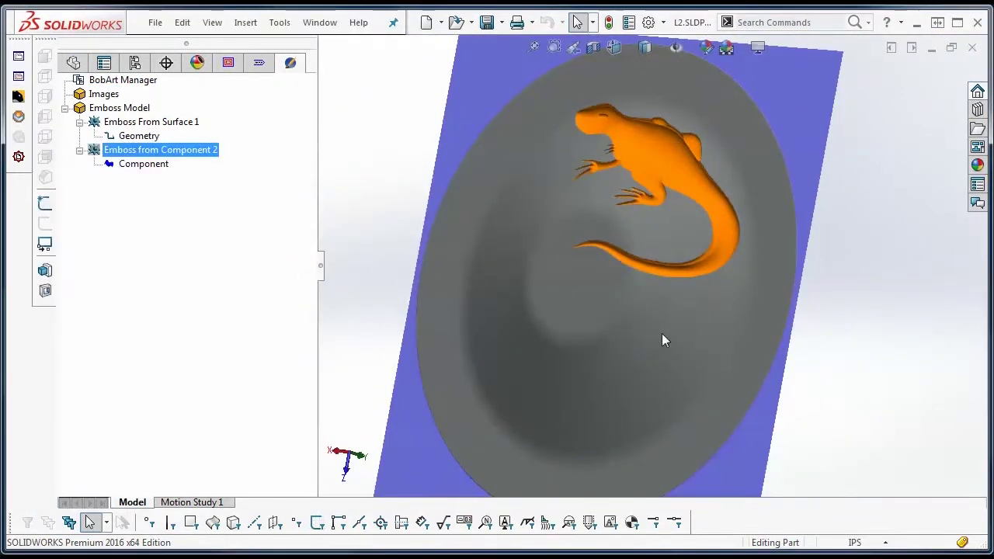
mouse_move(661, 337)
middle_mouse_down()
mouse_move(732, 313)
mouse_move(588, 306)
mouse_move(518, 273)
mouse_move(561, 200)
mouse_move(652, 325)
middle_mouse_up()
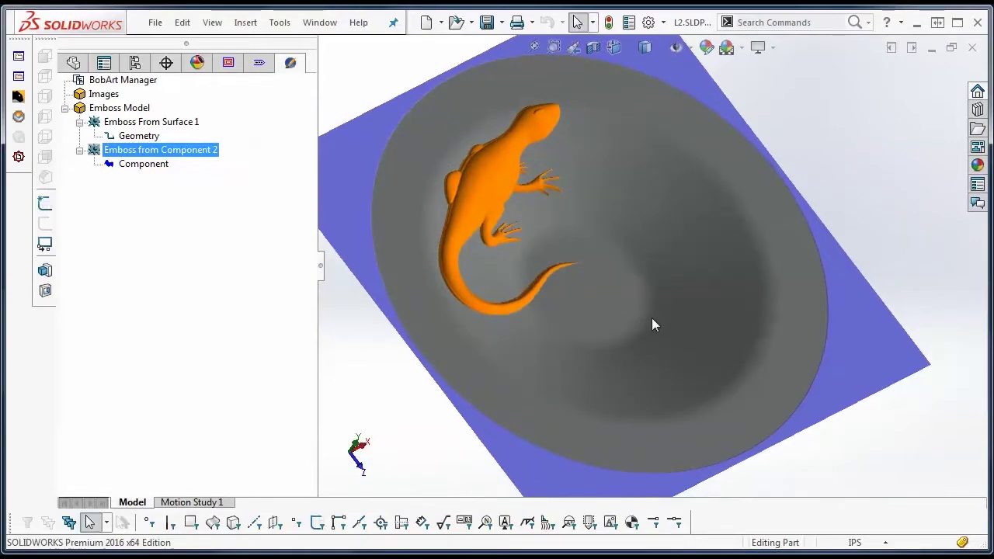
scroll(667, 325, "up", 3)
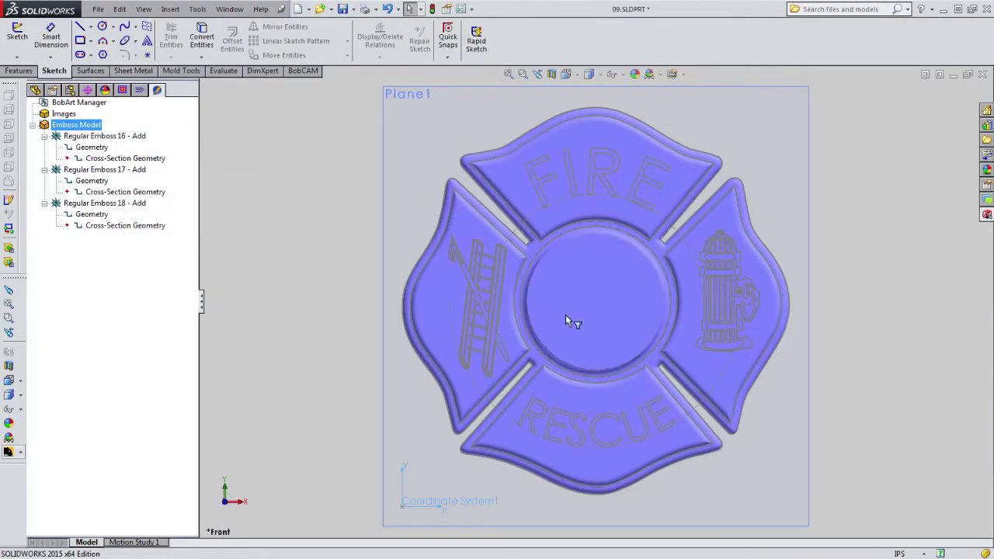
Step: Orbit the fire-rescue badge, then open the lizard component file for embossing
mouse_move(599, 332)
middle_mouse_down()
mouse_move(661, 275)
mouse_move(595, 317)
middle_mouse_up()
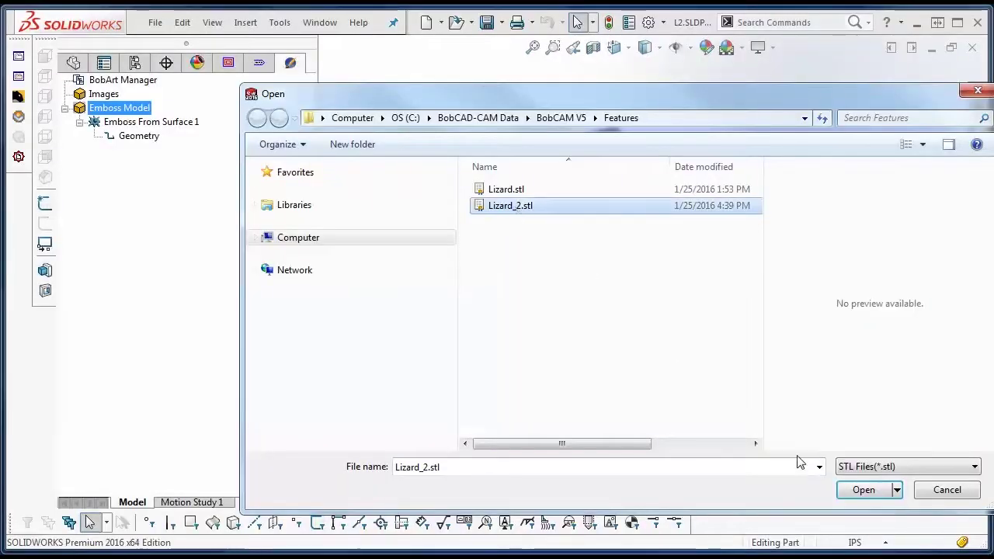
key("Return")
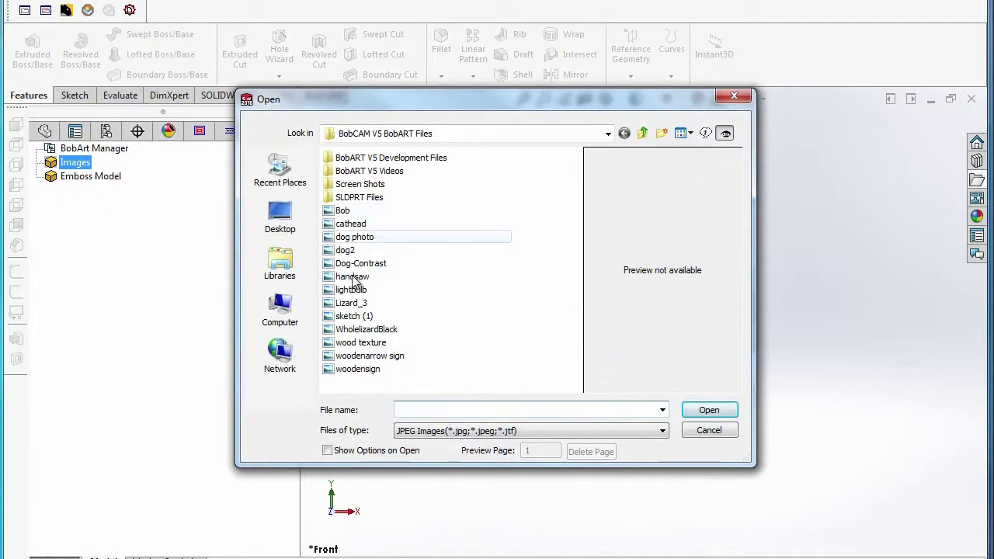
Step: Import the sketch (1) image as a Sketch Picture, enlarge and shift it over the plane, and accept it
left_click(356, 317)
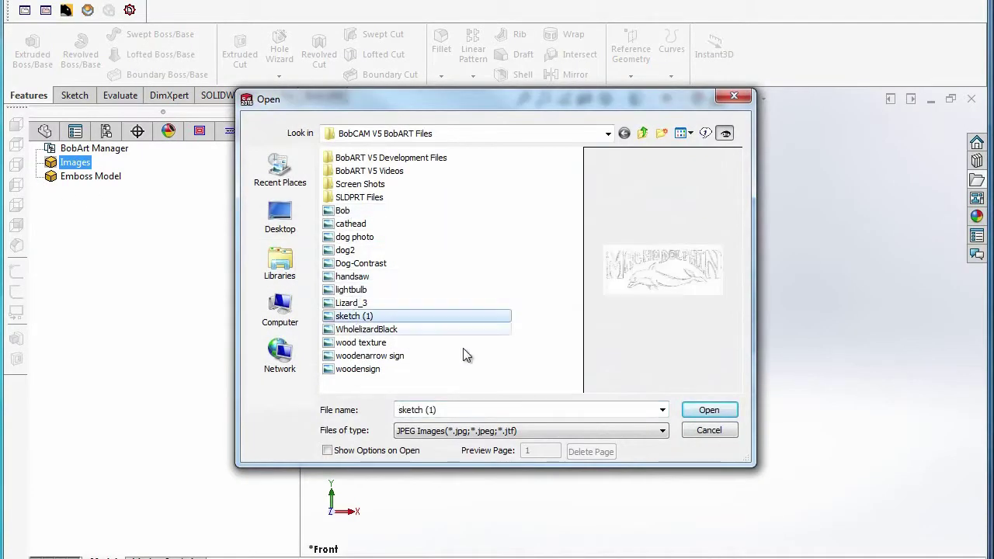
left_click(708, 412)
left_click_drag(547, 301, 710, 277)
mouse_move(545, 289)
left_mouse_down()
mouse_move(568, 288)
mouse_move(558, 290)
left_mouse_up()
left_click(38, 175)
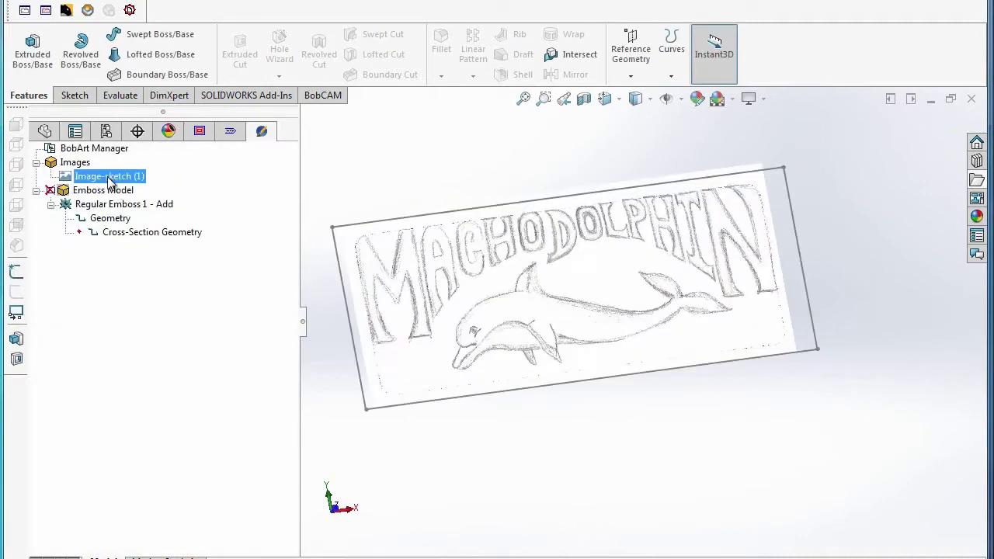
right_click(111, 178)
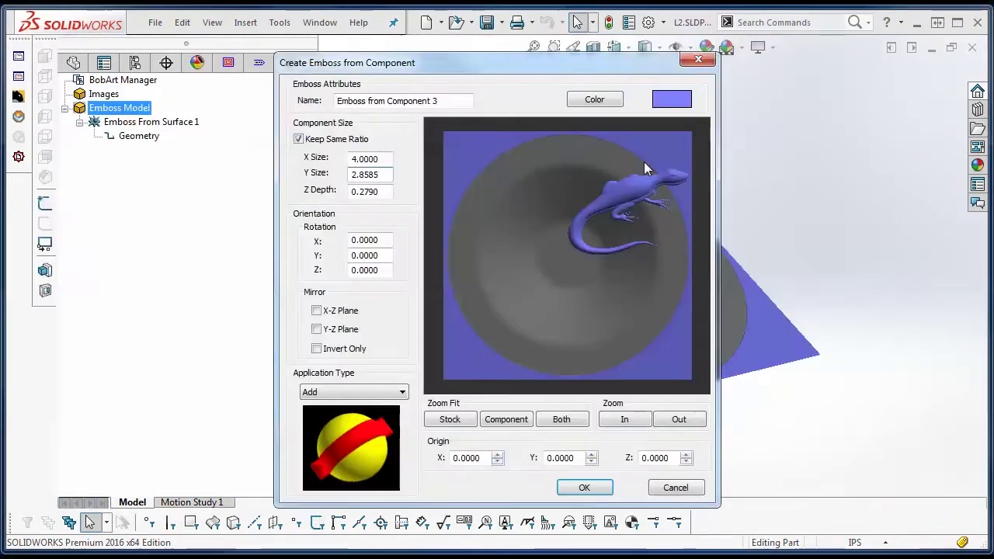
Step: Colour the lizard emboss orange, shift its X origin to -2.2500 and unblank the emboss model
left_click(595, 99)
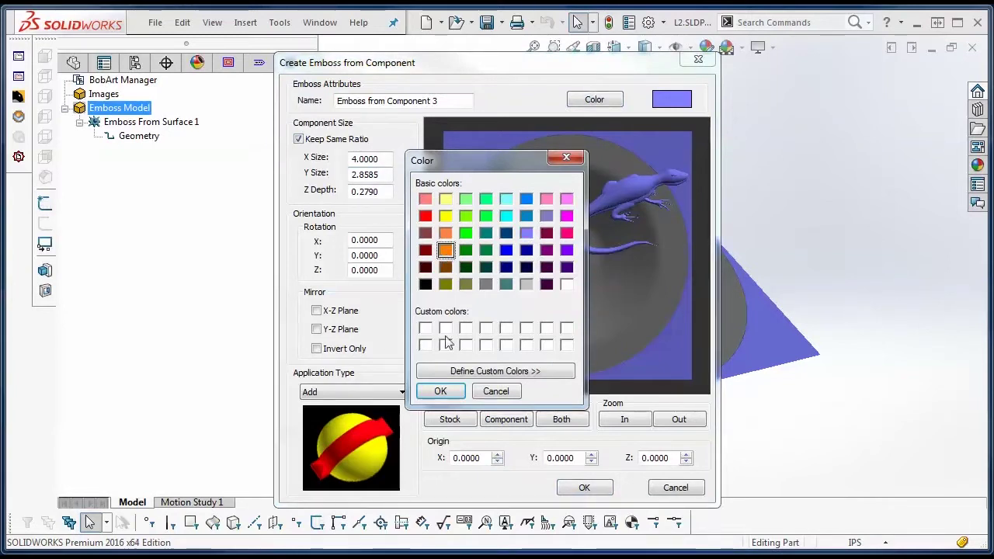
left_click(439, 392)
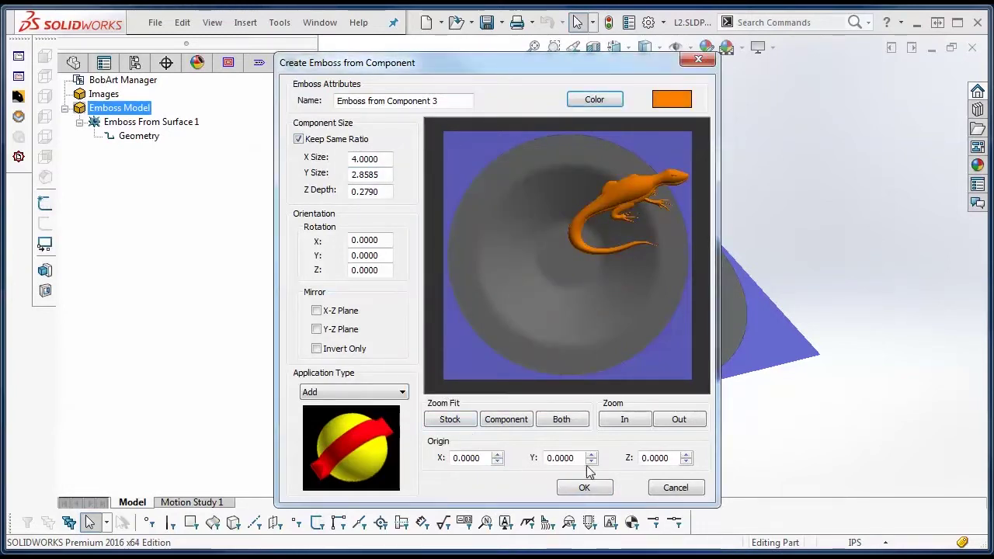
left_click(497, 461)
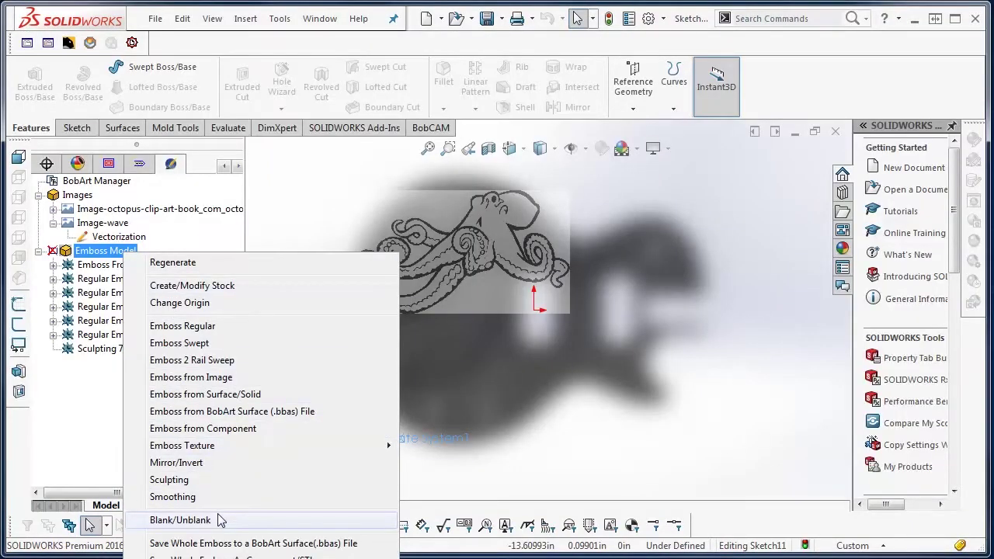
left_click(218, 521)
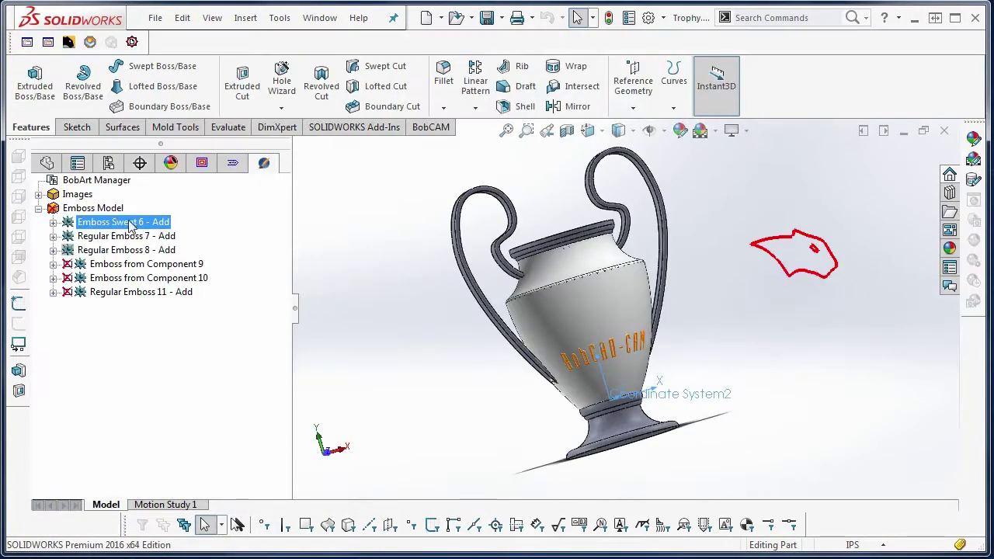
Step: Regenerate the trophy's emboss model, then start a rectangle sketch on the Front Plane
right_click(116, 215)
left_click(187, 227)
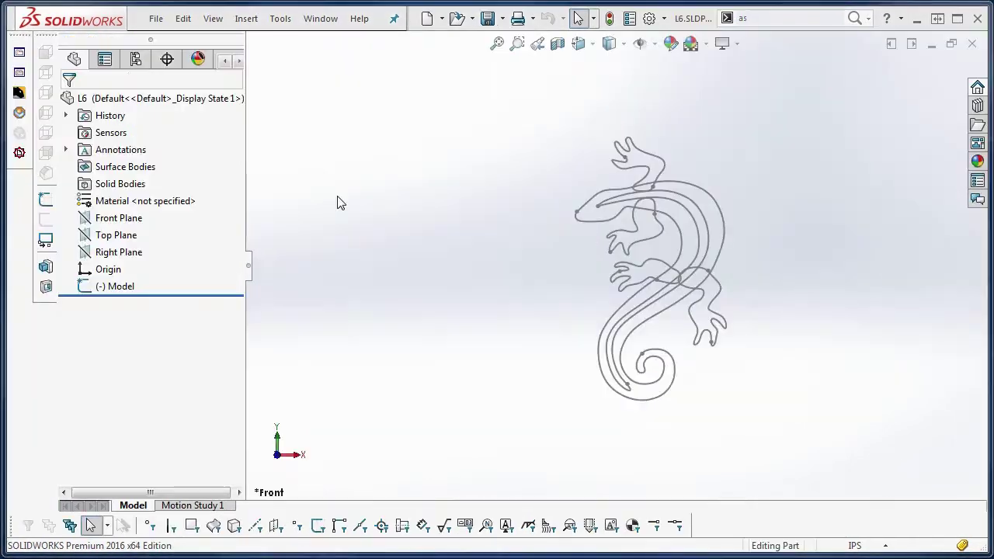
left_click(120, 219)
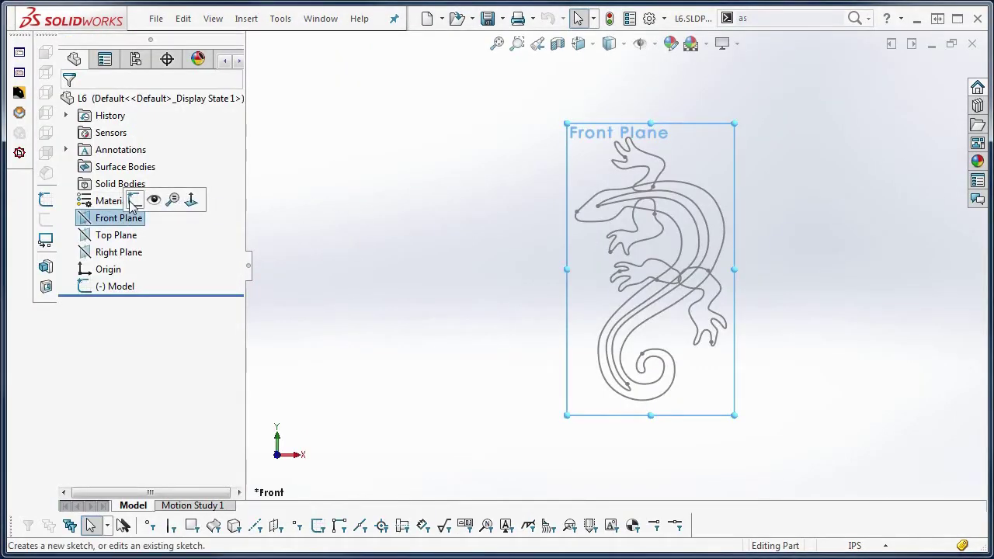
left_click(133, 201)
key("s")
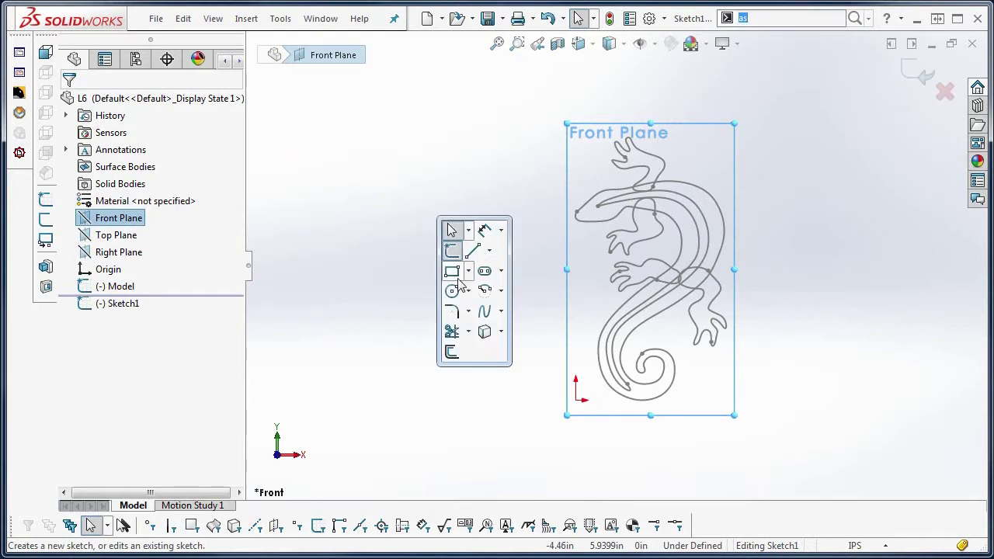
left_click(452, 271)
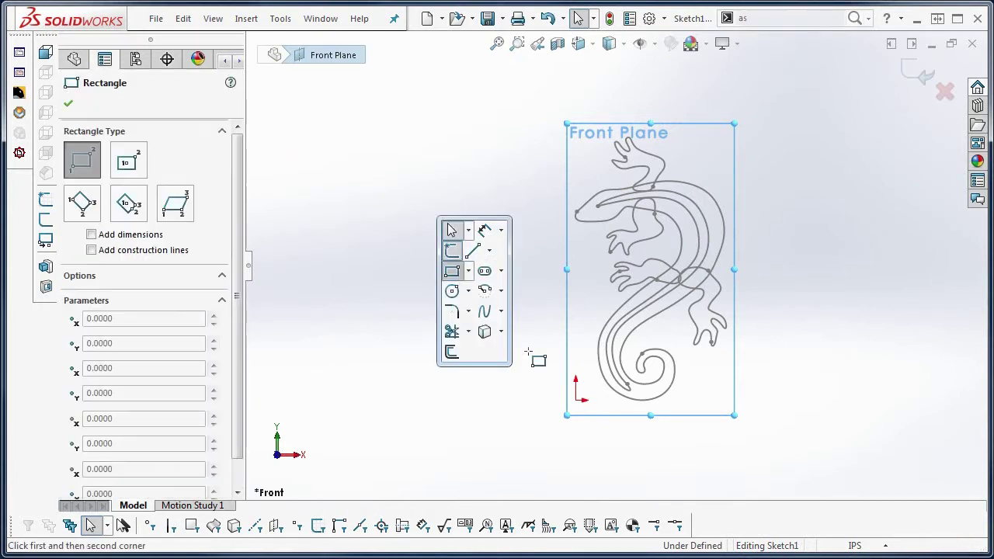
left_click(538, 422)
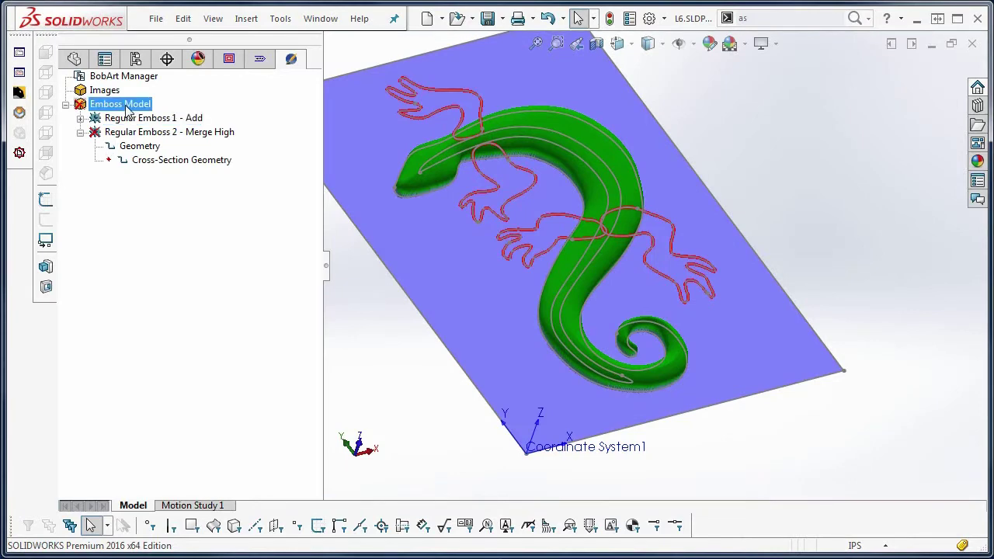
Step: Regenerate the emboss model to compute the green lizard emboss on the plate
right_click(128, 111)
left_click(208, 117)
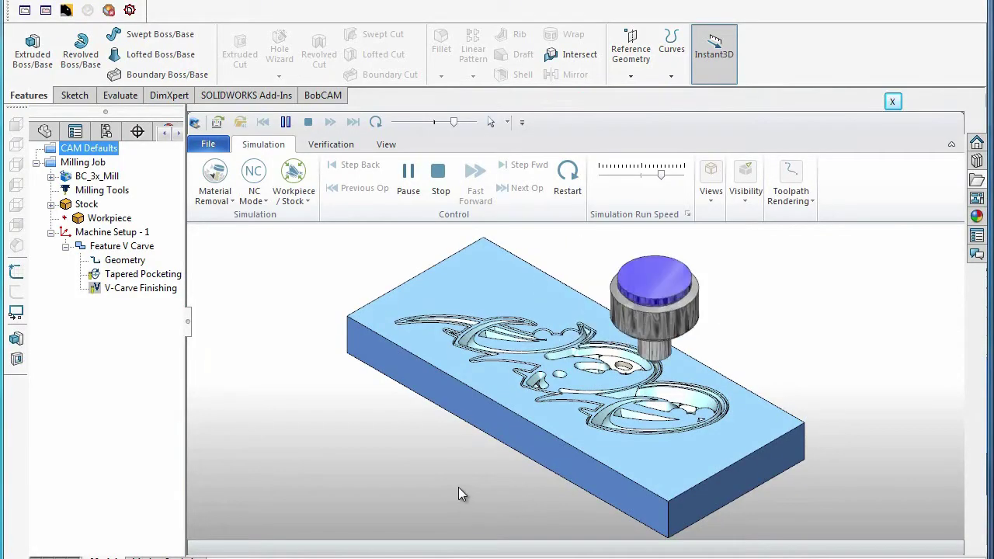
Step: Zoom in and out on the V-carve simulation of the lettering in the blue stock
scroll(598, 462, "down", 5)
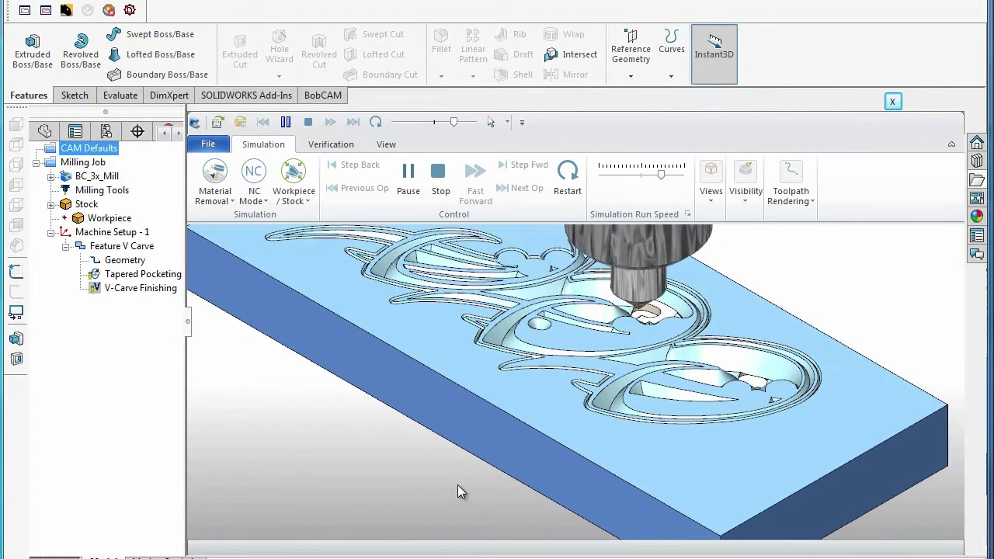
scroll(458, 484, "up", 3)
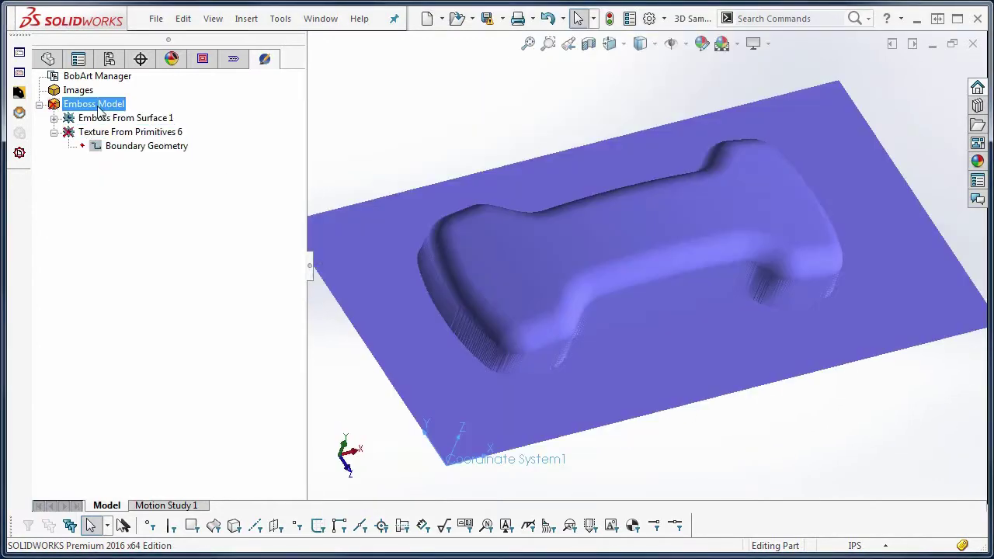
Step: Bring up the Emboss Model context menu, then dismiss it to view the green bumpy texture
right_click(93, 103)
key("Escape")
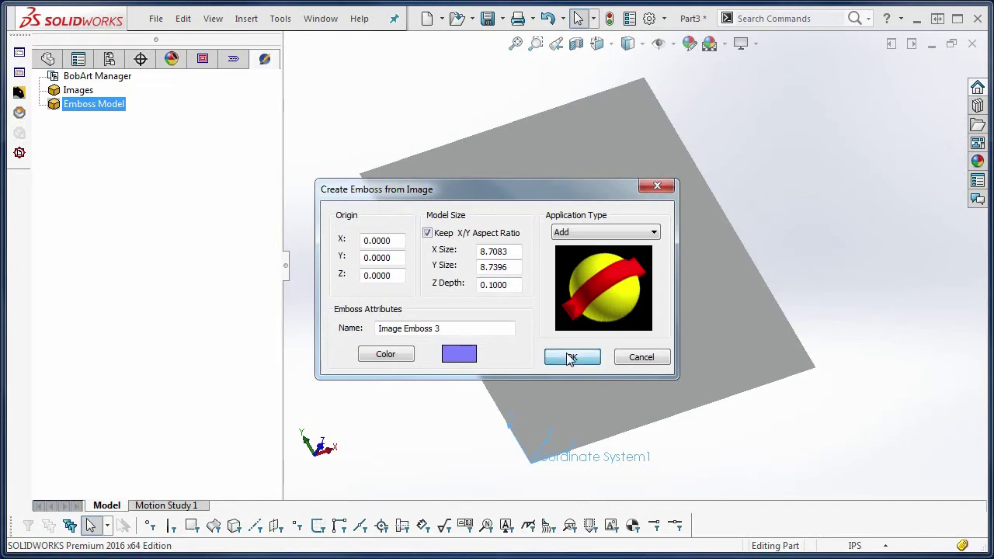
Step: Accept the default Image Emboss 3 settings (Add, 8.7083 × 8.7396 × 0.1000) to create the face relief
left_click(570, 358)
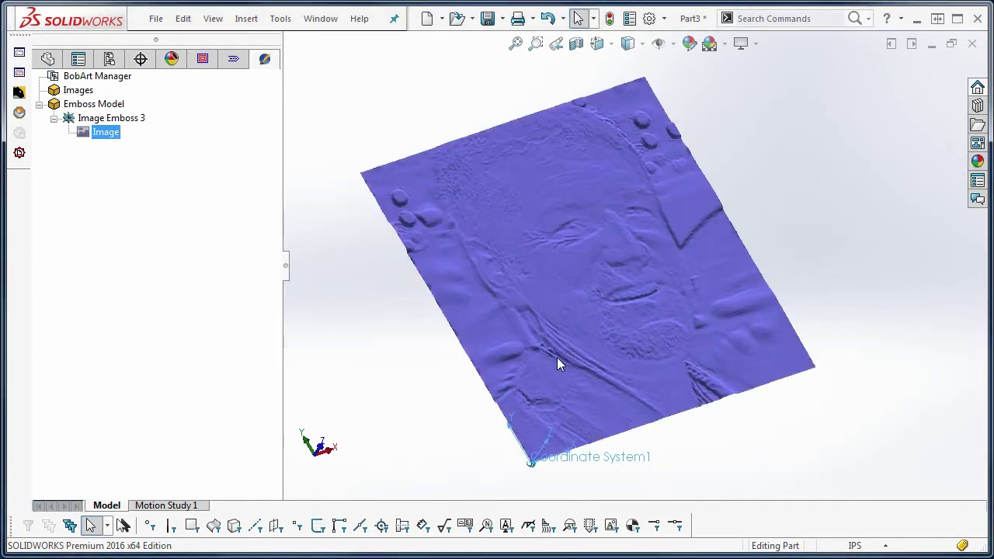